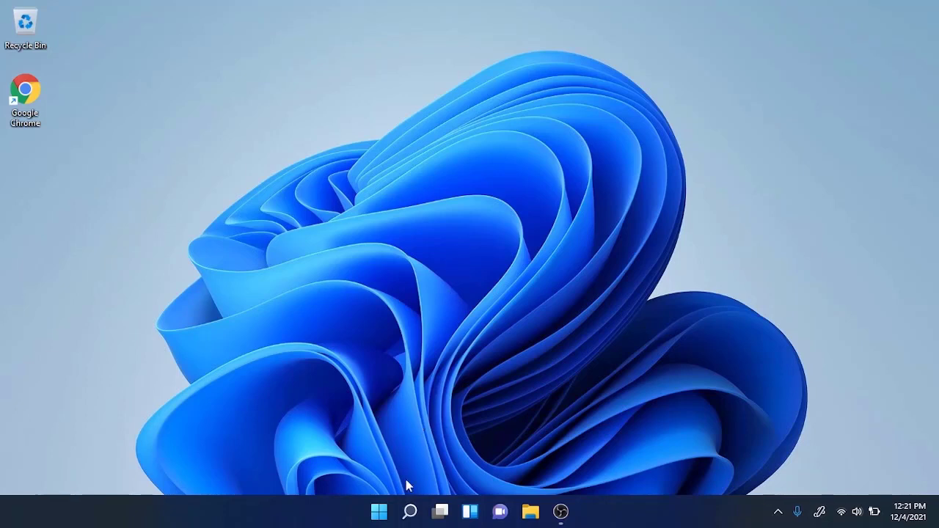
# - Open Control Panel and keep its items shown by Category
pyautogui.click(409, 513)
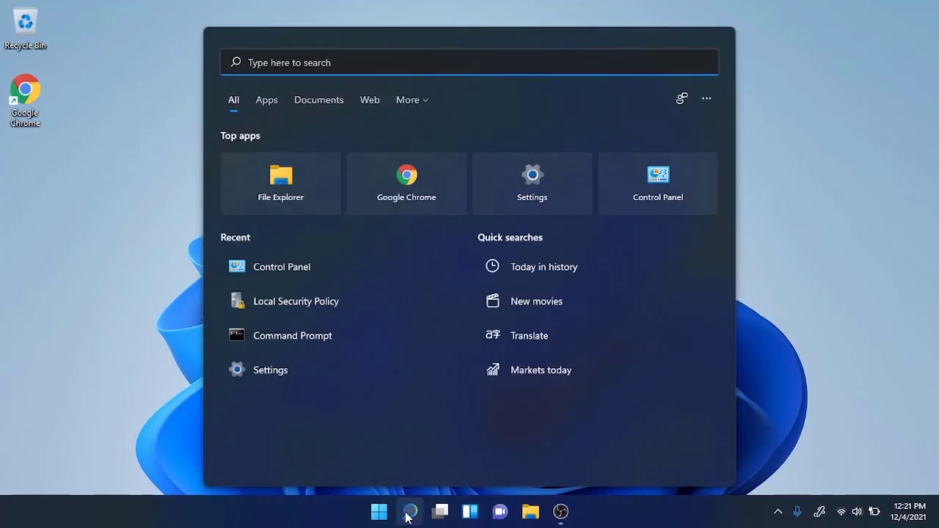
pyautogui.write('control')
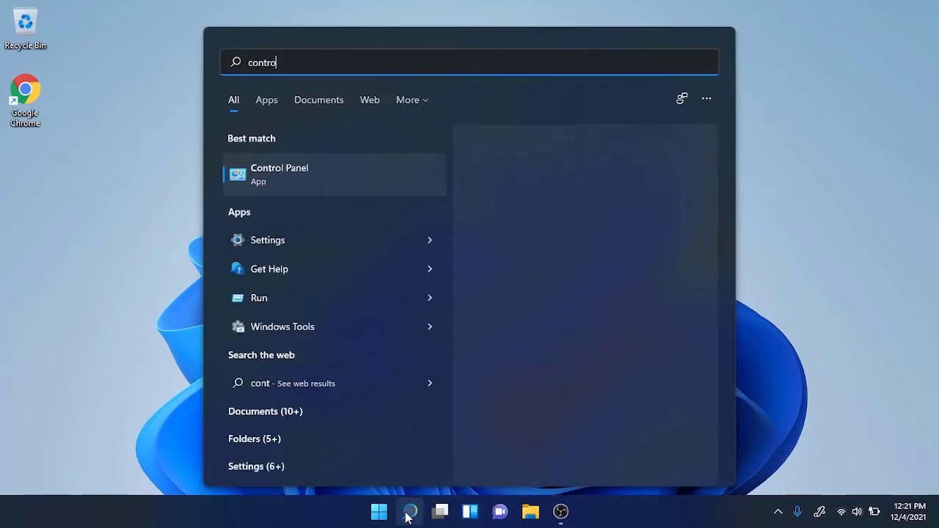
pyautogui.click(297, 182)
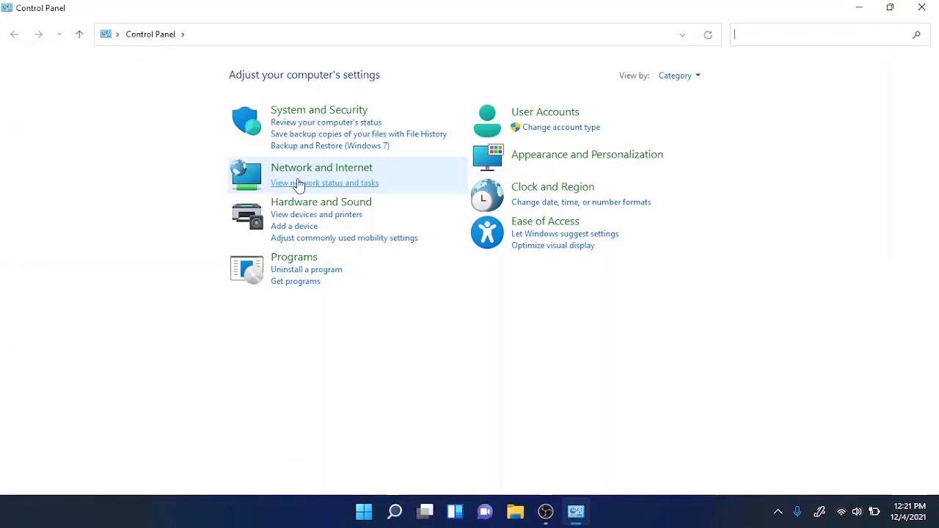
pyautogui.click(679, 76)
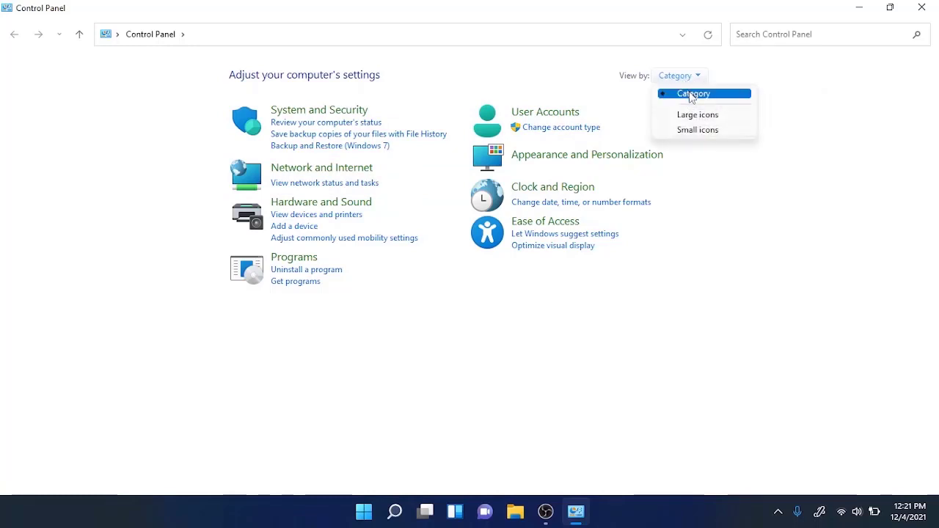
pyautogui.click(688, 94)
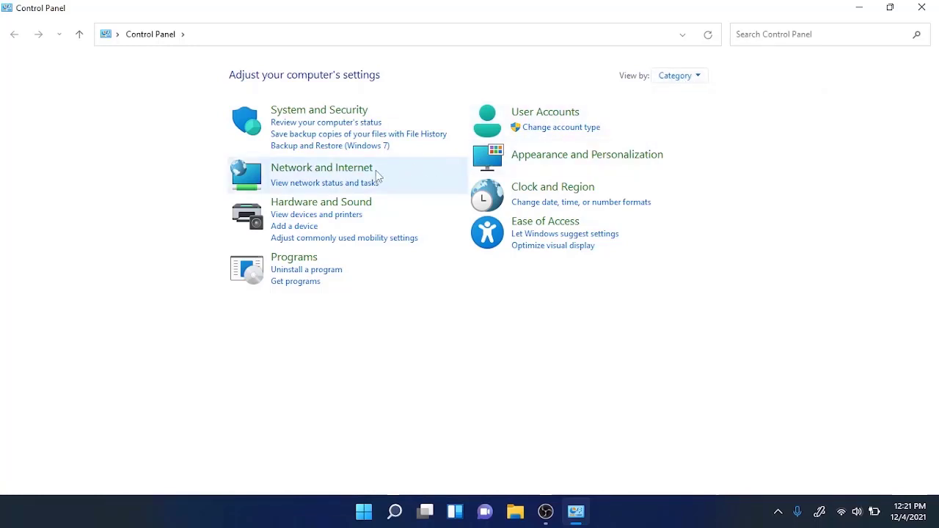
# - Open the Network and Sharing Center and show the status of the Wi-Fi 2 (techacad) connection
pyautogui.click(321, 169)
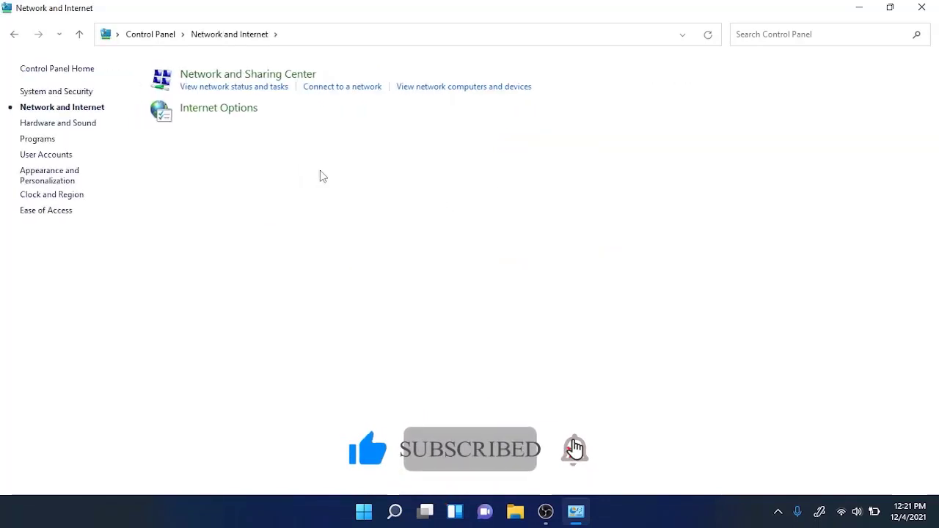
pyautogui.click(217, 88)
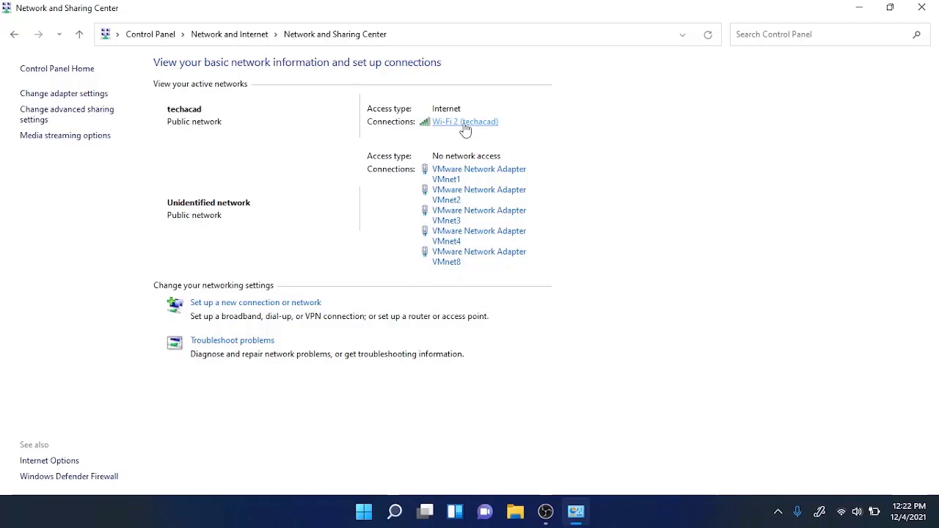
pyautogui.click(466, 123)
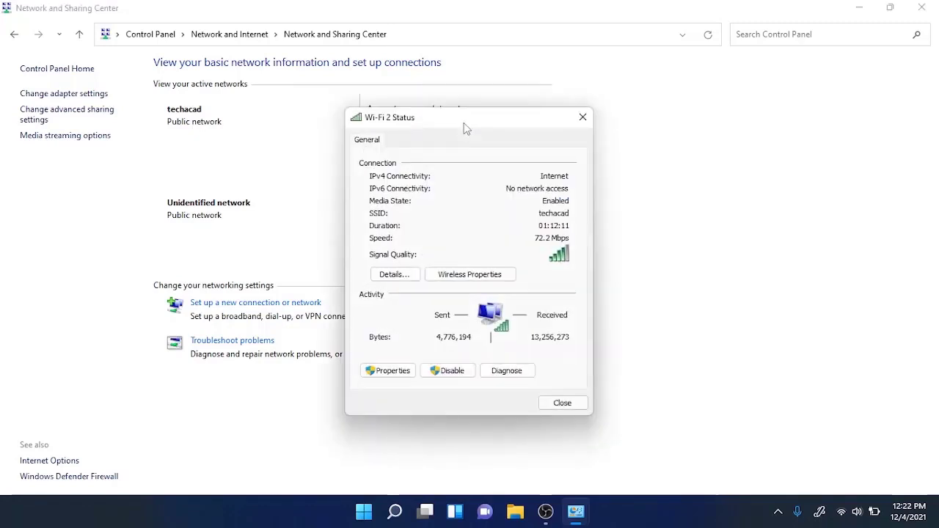
# - Reveal the network security key in the techacad wireless security properties, approving the permission request, and close the properties and status dialogs
pyautogui.click(470, 275)
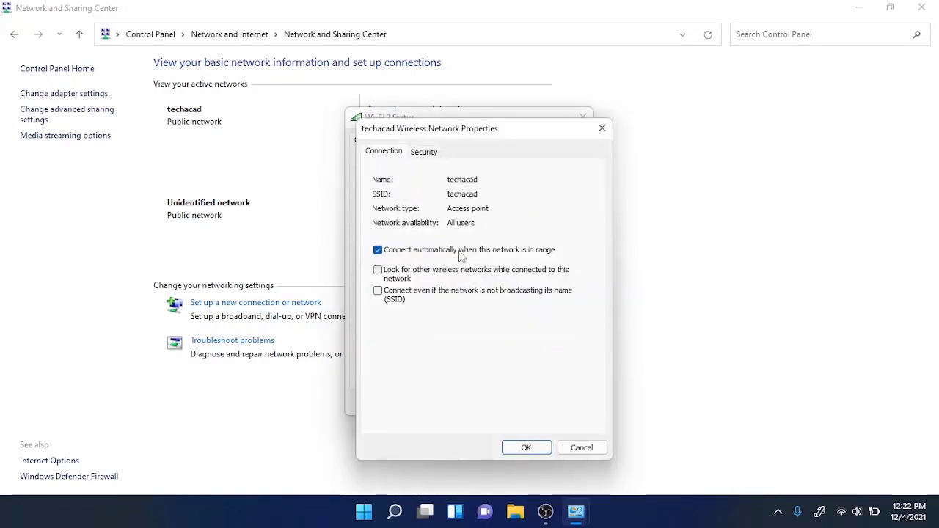
pyautogui.click(426, 152)
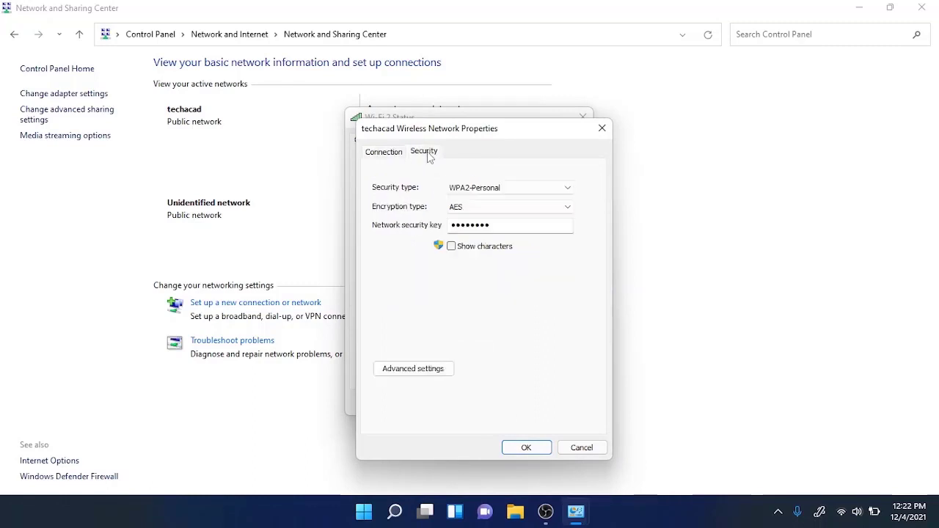
pyautogui.click(452, 248)
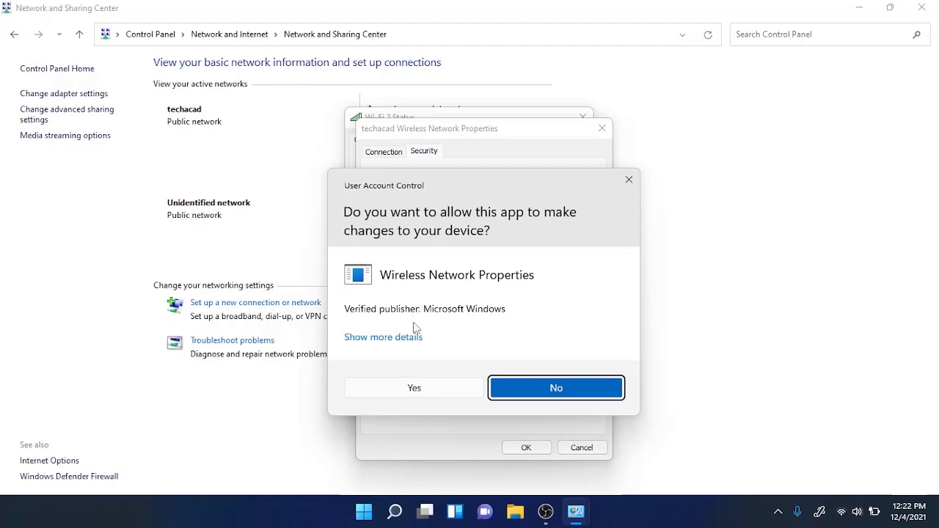
pyautogui.click(414, 389)
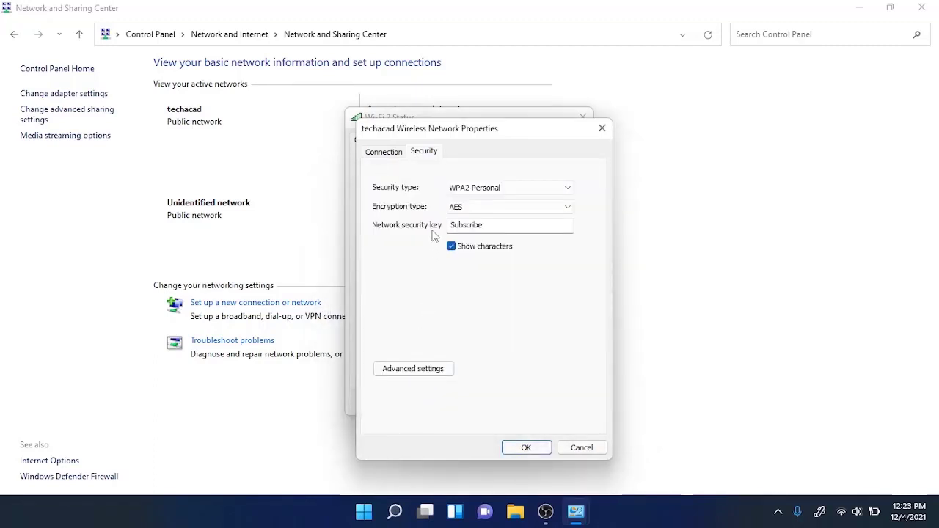
pyautogui.click(483, 224)
pyautogui.moveTo(483, 224); pyautogui.dragTo(440, 288)
pyautogui.click(527, 447)
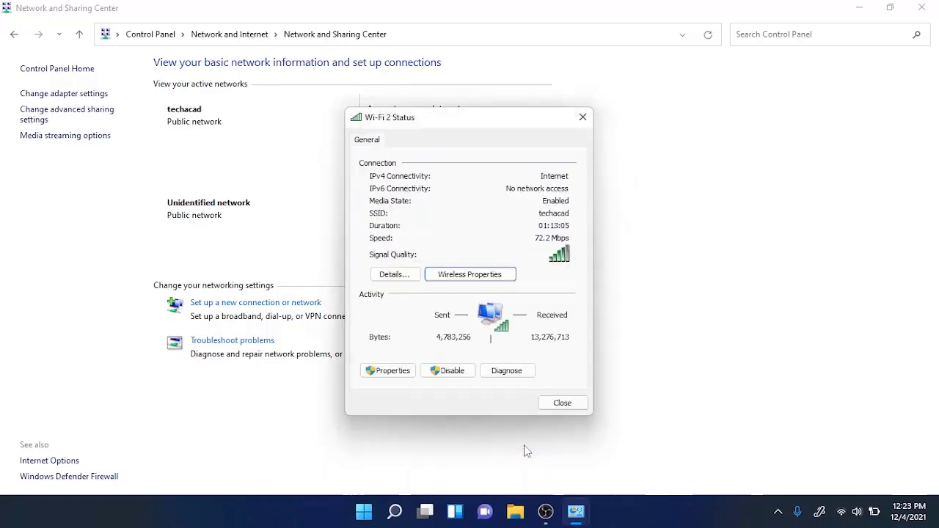
pyautogui.click(562, 403)
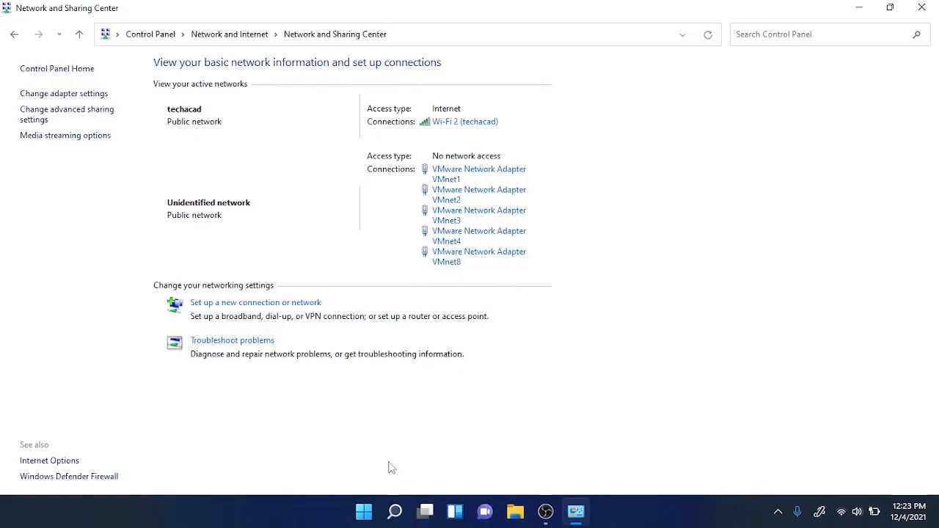
# - Open Command Prompt and list the saved Wi-Fi profiles with netsh wlan show profiles
pyautogui.click(364, 512)
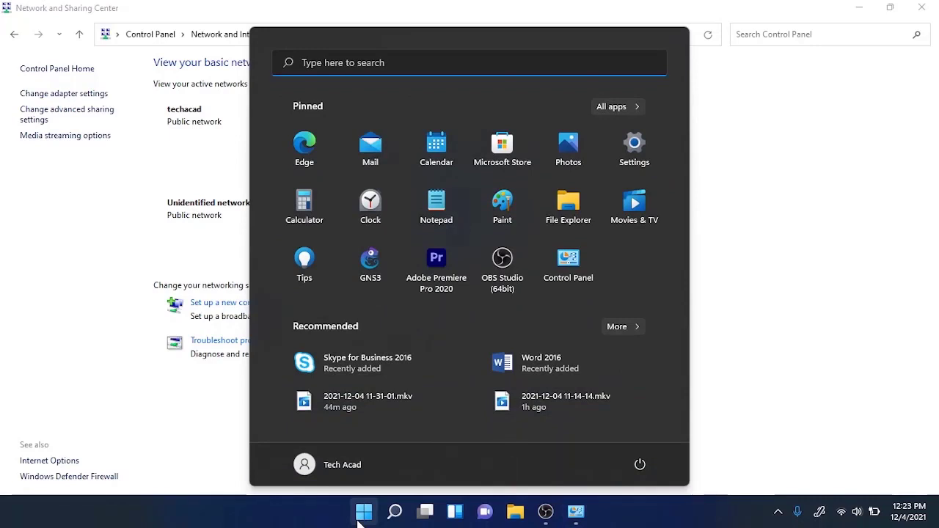
pyautogui.write('cmd')
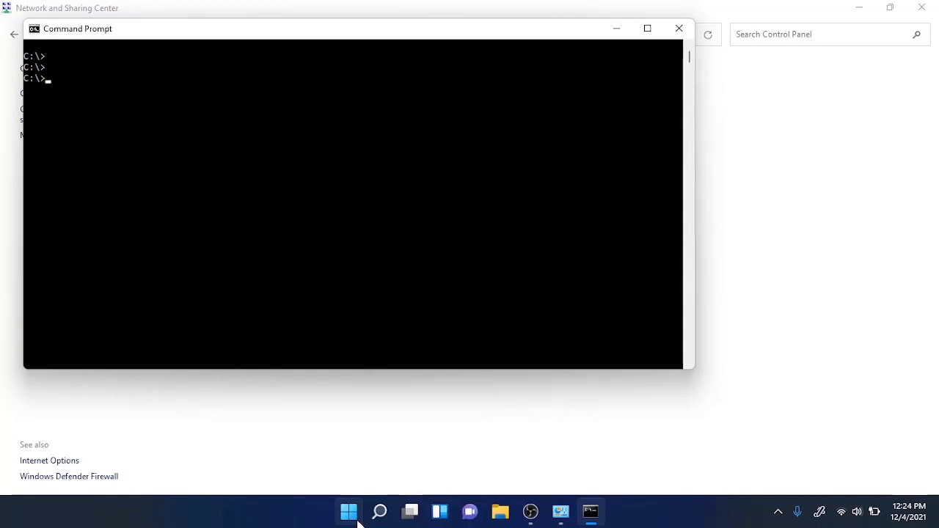
pyautogui.write('netsh wlan show profiles')
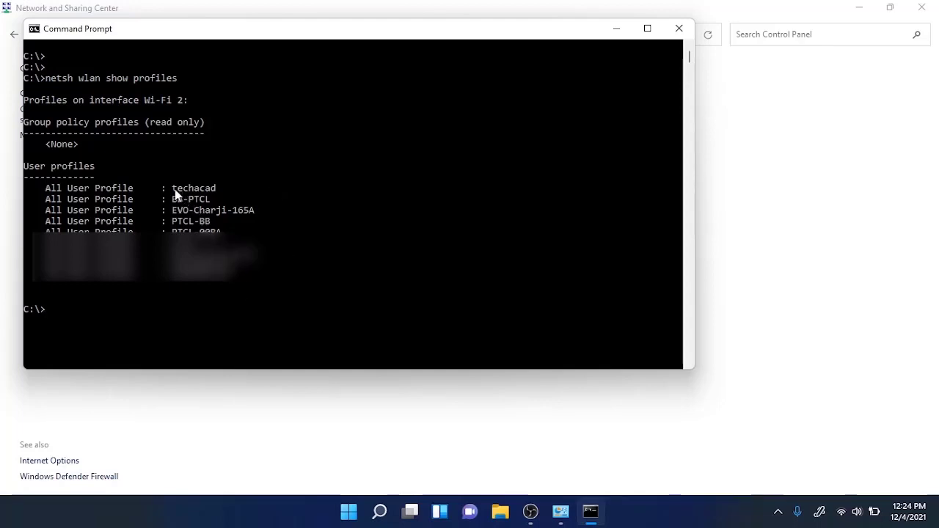
pyautogui.moveTo(173, 188); pyautogui.dragTo(214, 192)
pyautogui.press('Return')
pyautogui.press('Return')
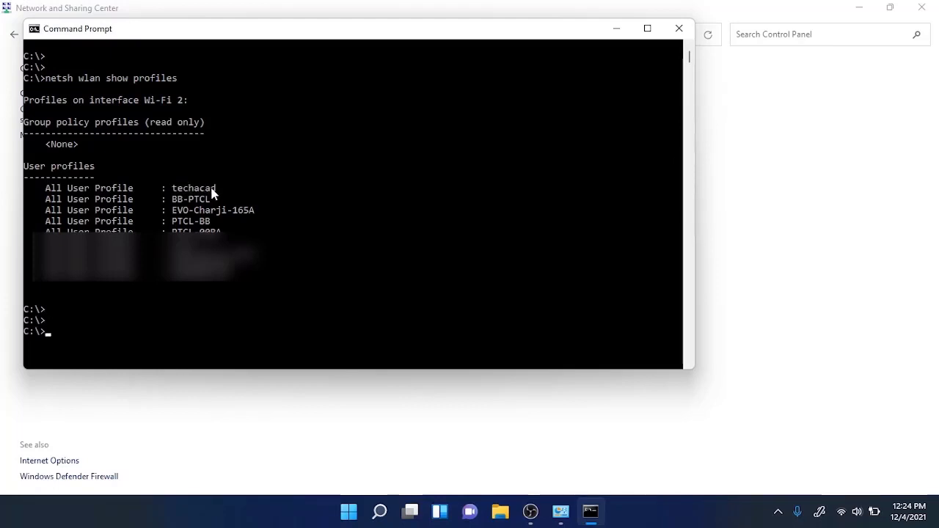
# - Show the techacad profile with its key in plain text using netsh wlan show profiles name=techacad key=clear
pyautogui.press('Up')
pyautogui.write('name')
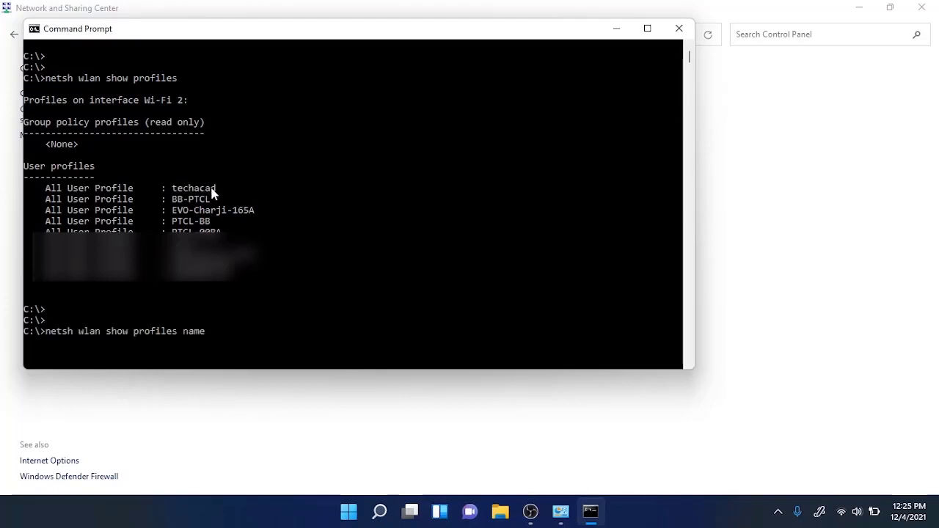
pyautogui.write('=te')
pyautogui.press('BackSpace')
pyautogui.press('BackSpace')
pyautogui.write('techacad')
pyautogui.write('key=clear')
pyautogui.press('Return')
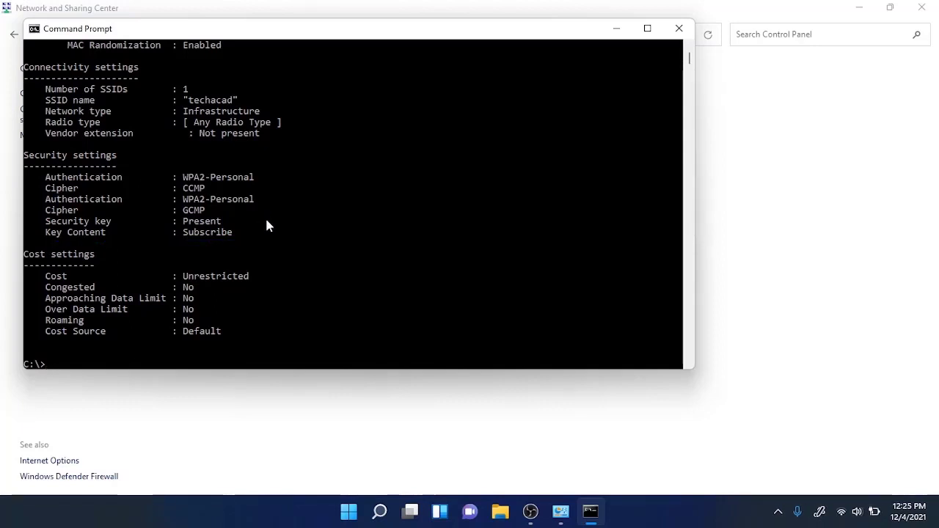
pyautogui.press('Up')
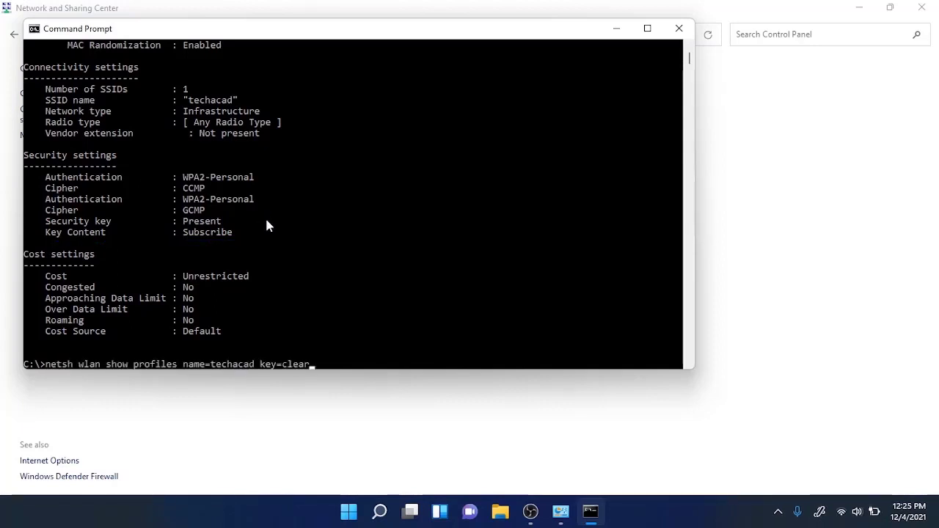
pyautogui.press('BackSpace')
pyautogui.press('BackSpace')
pyautogui.press('BackSpace')
pyautogui.press('BackSpace')
pyautogui.press('BackSpace')
pyautogui.press('BackSpace')
pyautogui.press('BackSpace')
pyautogui.press('BackSpace')
pyautogui.press('BackSpace')
pyautogui.press('BackSpace')
pyautogui.press('BackSpace')
pyautogui.press('BackSpace')
pyautogui.press('BackSpace')
pyautogui.press('BackSpace')
pyautogui.press('BackSpace')
pyautogui.press('BackSpace')
pyautogui.press('BackSpace')
pyautogui.press('BackSpace')
pyautogui.press('BackSpace')
pyautogui.press('BackSpace')
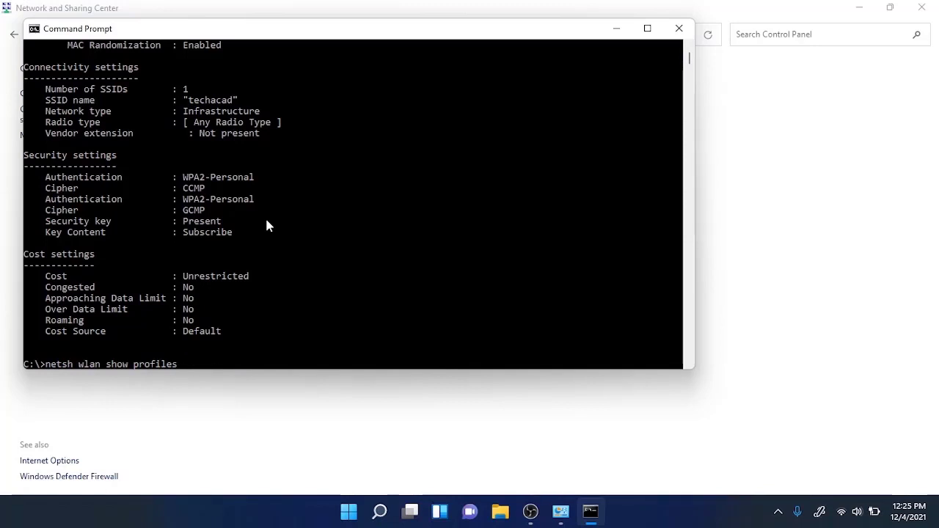
# - Rerun the profile query for the PTCL-BB network as netsh wlan show profiles name=PTCL-BB key=clear and examine its key content
pyautogui.press('Up')
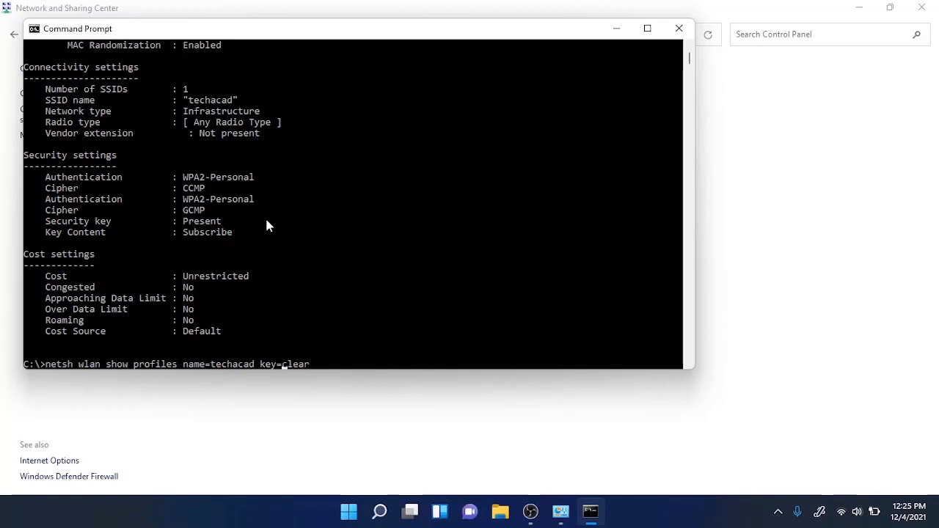
pyautogui.press('Left')
pyautogui.press('Left')
pyautogui.press('Left')
pyautogui.press('Left')
pyautogui.press('Left')
pyautogui.press('Left')
pyautogui.press('Left')
pyautogui.press('Left')
pyautogui.press('Left')
pyautogui.press('Left')
pyautogui.press('BackSpace')
pyautogui.press('BackSpace')
pyautogui.press('BackSpace')
pyautogui.press('BackSpace')
pyautogui.press('BackSpace')
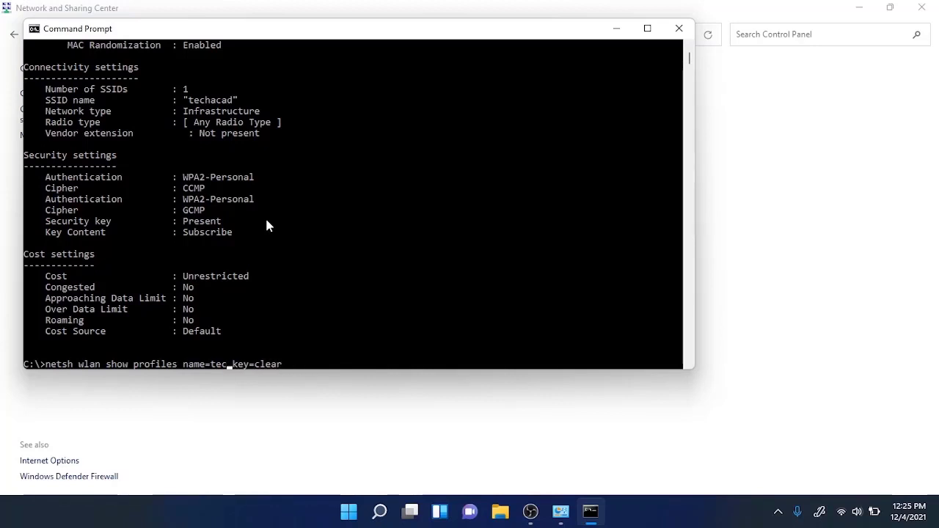
pyautogui.press('BackSpace')
pyautogui.press('BackSpace')
pyautogui.press('BackSpace')
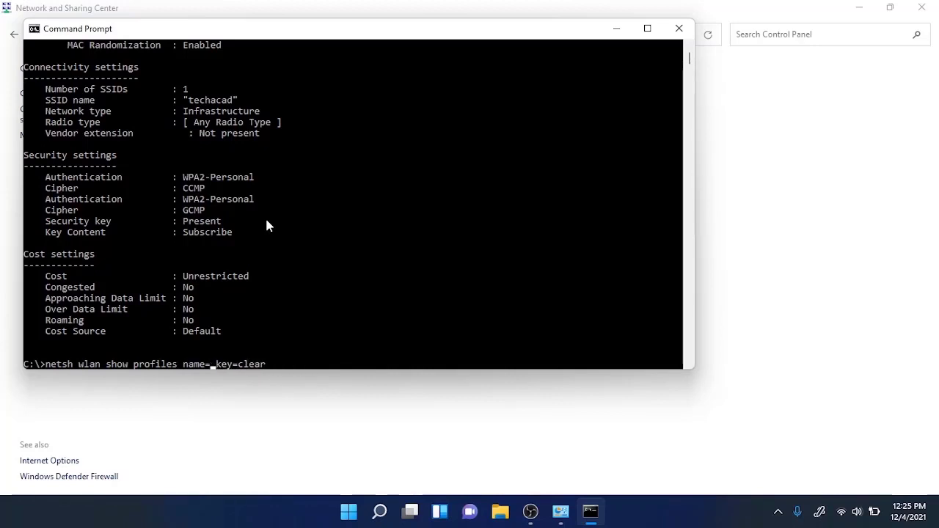
pyautogui.write('PTCL-BB')
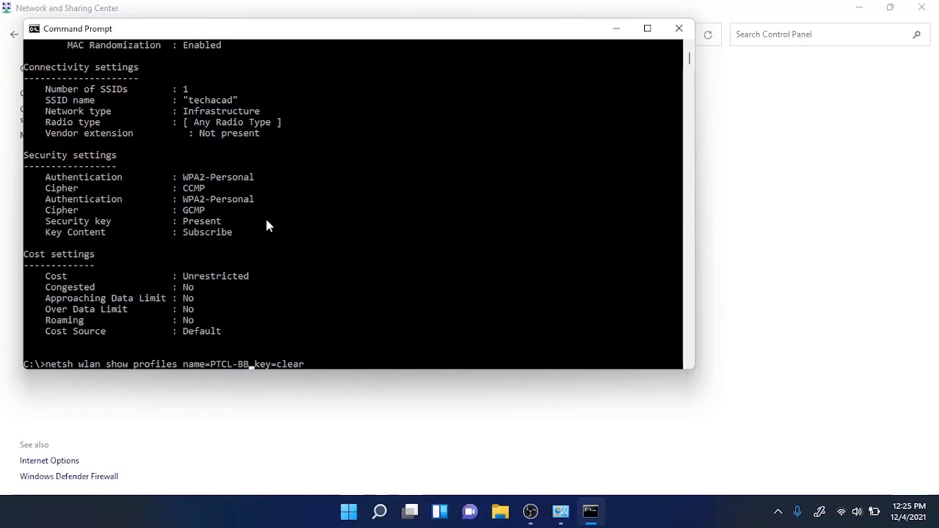
pyautogui.press('Return')
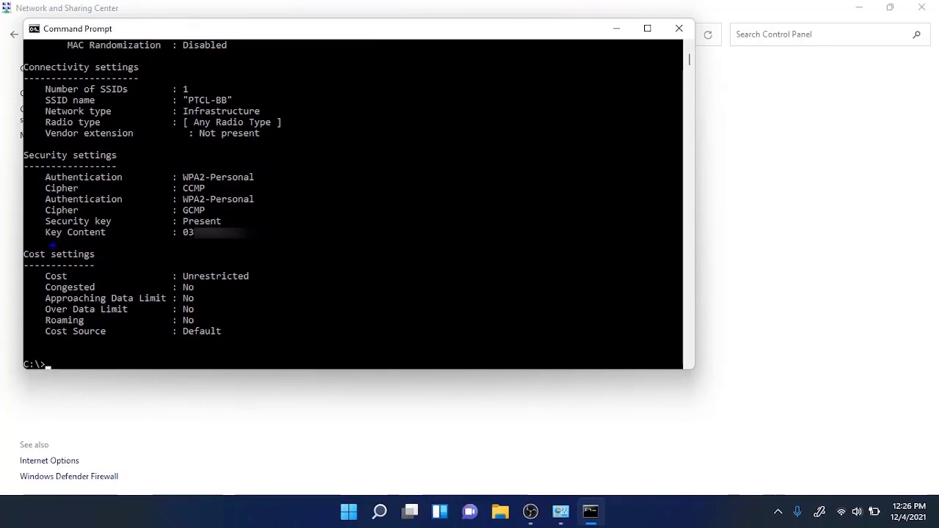
pyautogui.moveTo(42, 242); pyautogui.dragTo(232, 239)
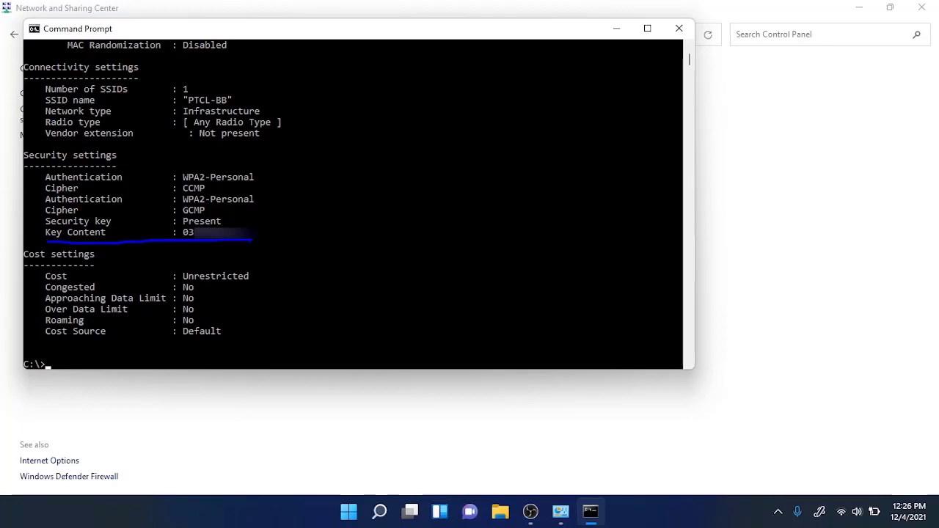
pyautogui.press('Escape')
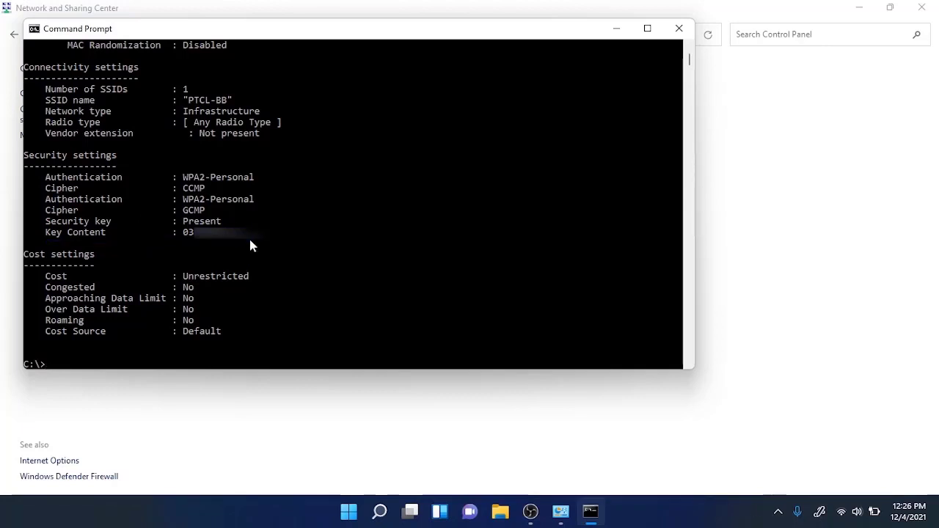